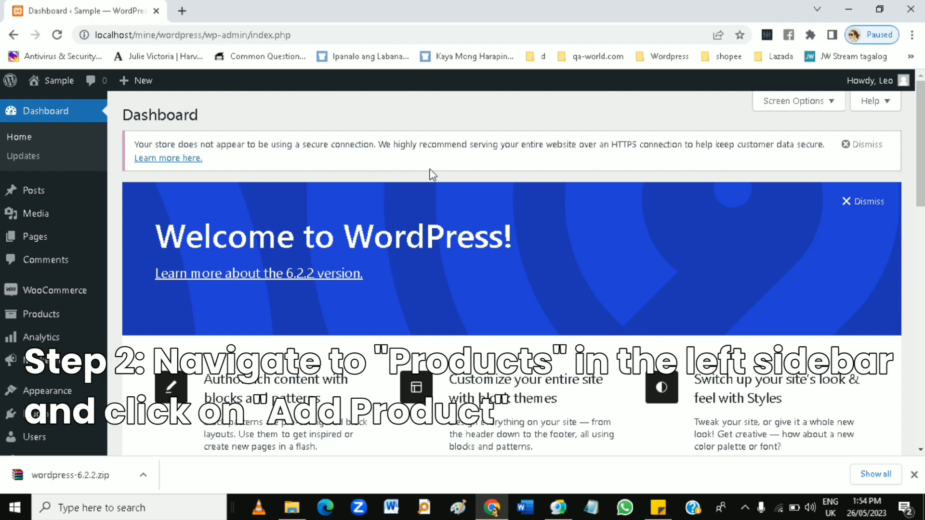
Step: Start a new WooCommerce product and name it "Glass"
mouse_move(66, 324)
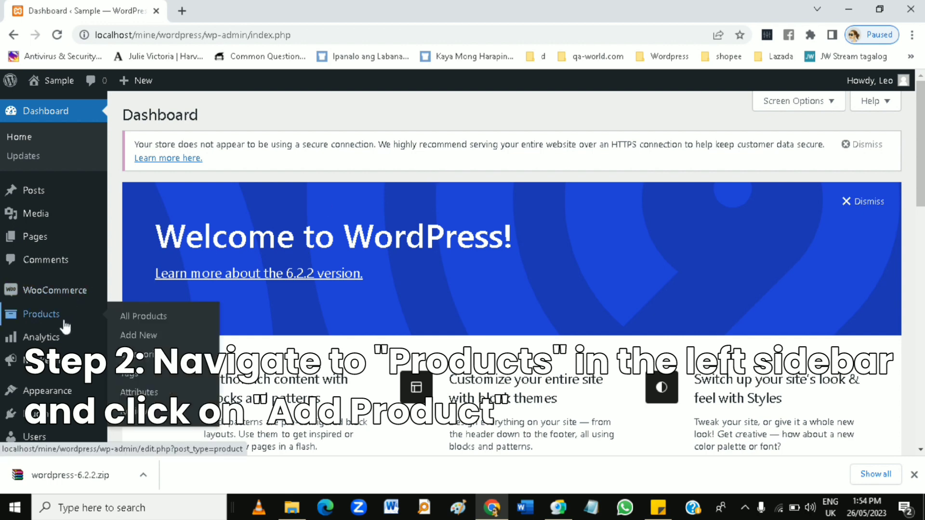
left_click(168, 340)
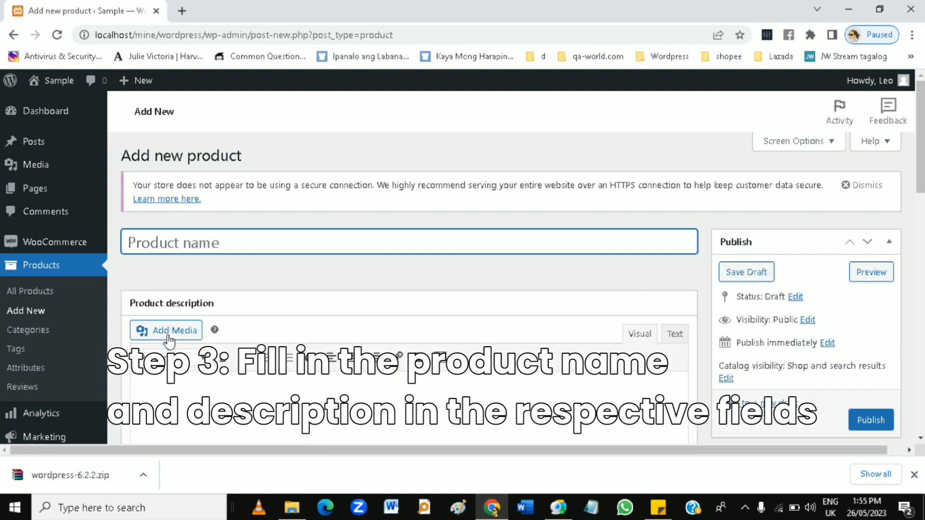
type("G")
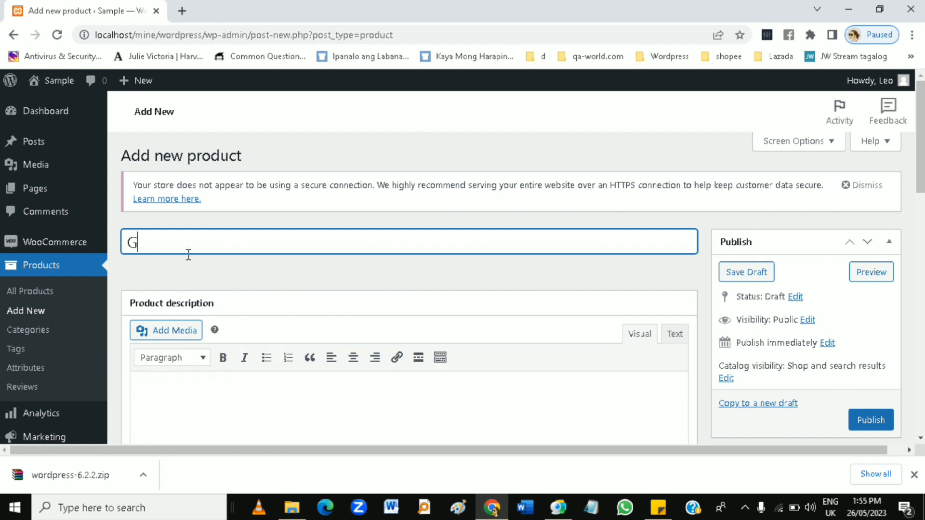
type("lass")
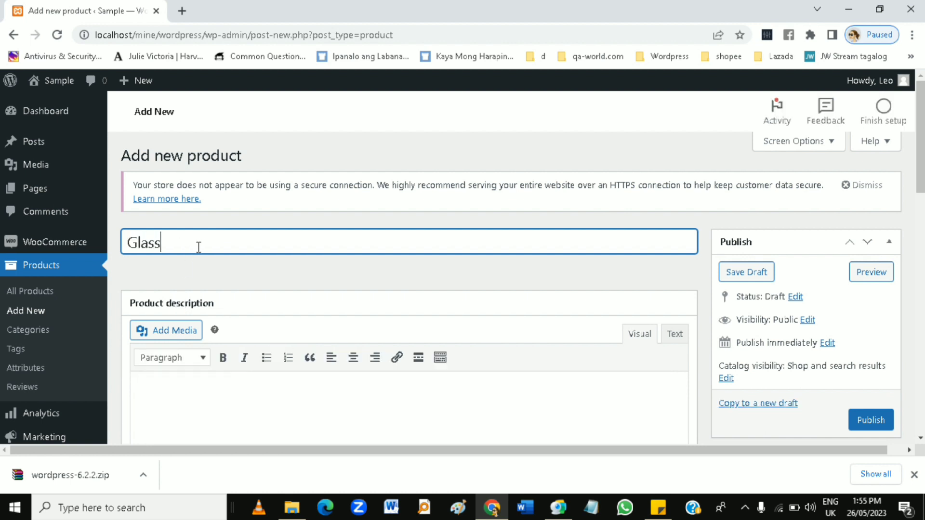
Step: Enter "A glass of water." as the product description
scroll(200, 249, "down", 1)
left_click(212, 320)
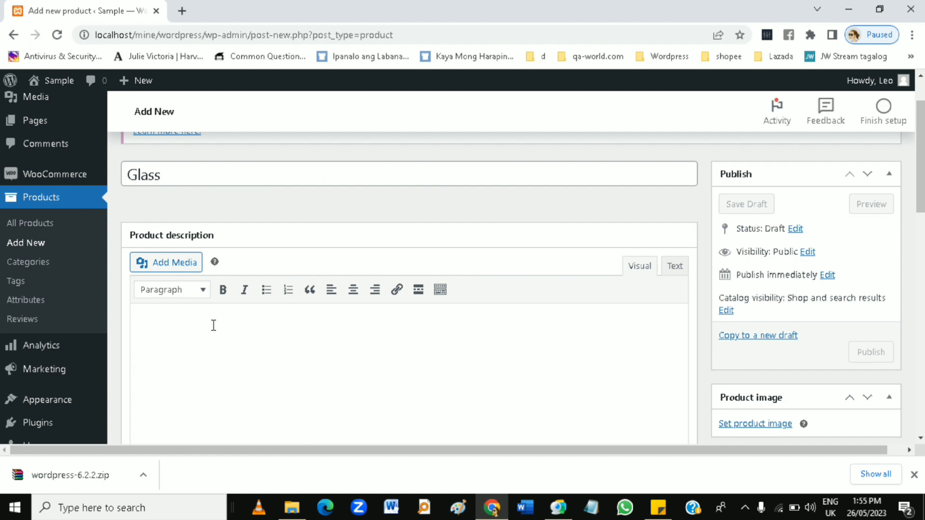
type("a")
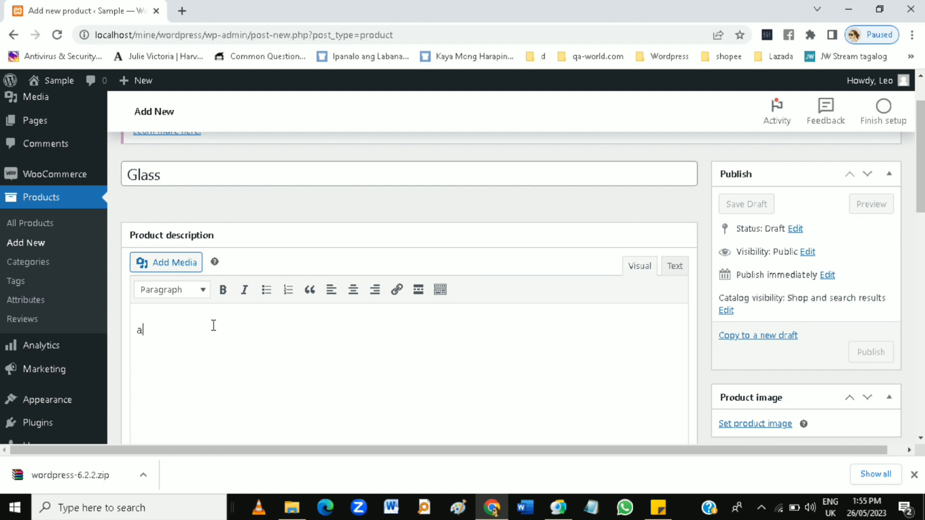
key("BackSpace")
type("A")
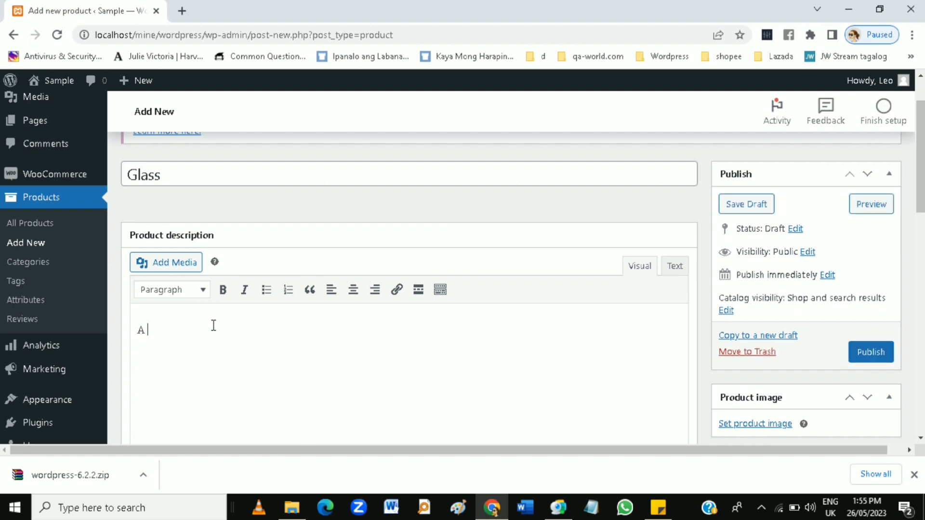
type(" glass")
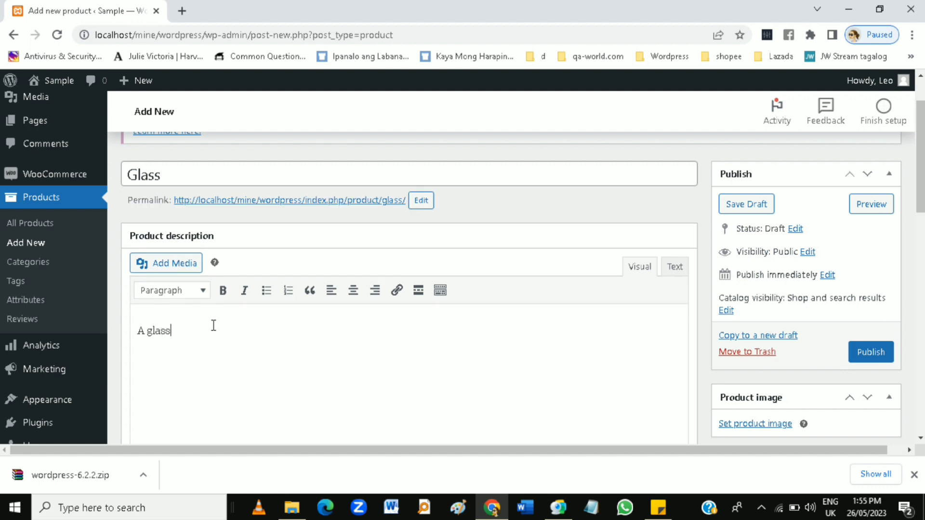
type(" of water.")
Step: Set the product editing screen's layout to 1 column in the screen options
scroll(159, 346, "down", 4)
scroll(159, 346, "down", 3)
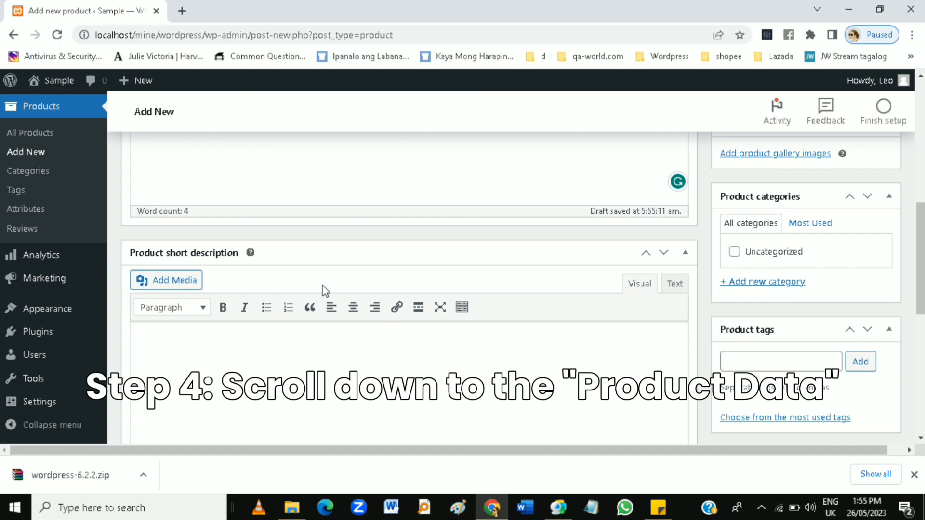
scroll(324, 286, "up", 4)
scroll(322, 285, "up", 1)
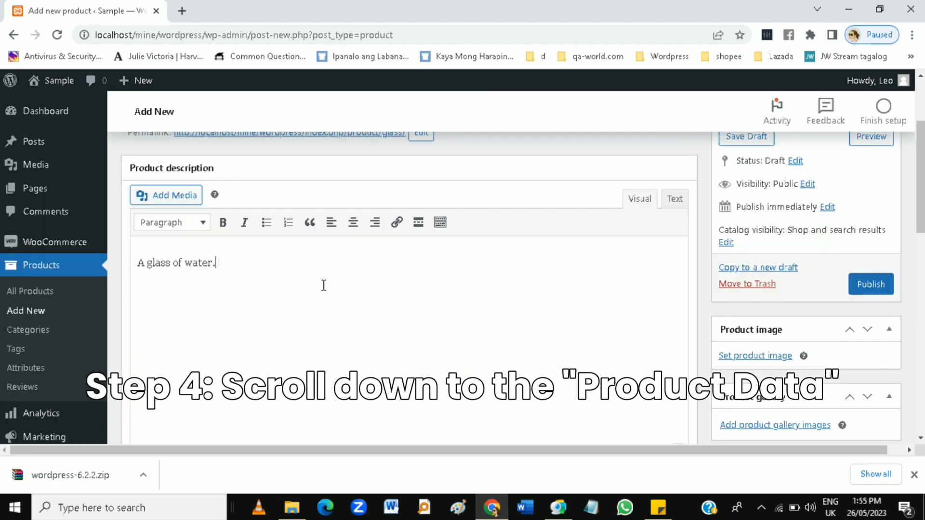
scroll(322, 286, "down", 6)
scroll(322, 285, "down", 5)
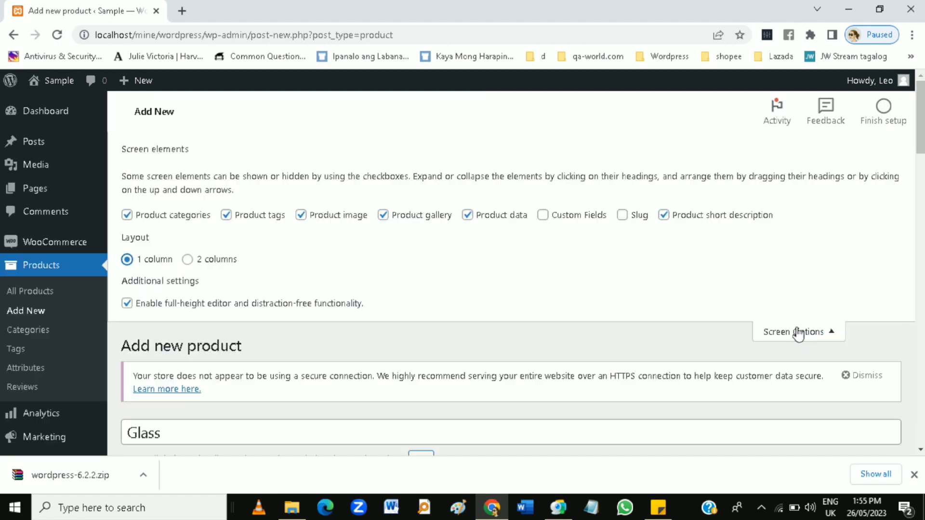
left_click(799, 337)
Step: Examine the available product types and the product data settings for inventory, shipping, linked products, attributes, advanced and more options
scroll(439, 267, "down", 9)
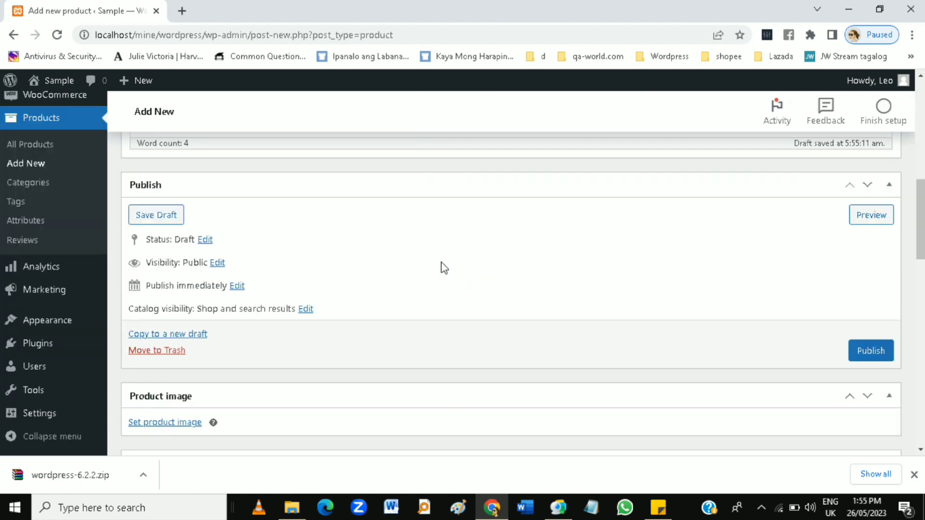
scroll(445, 268, "down", 11)
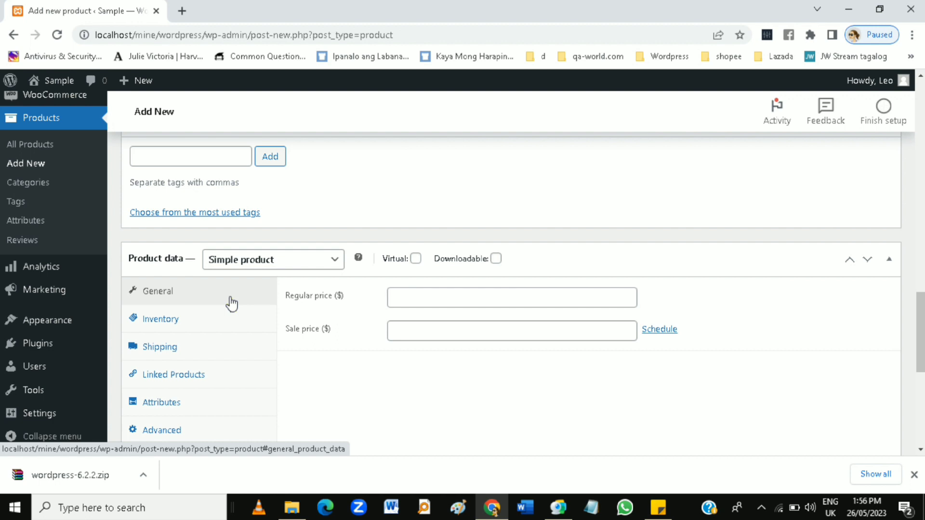
left_click(287, 264)
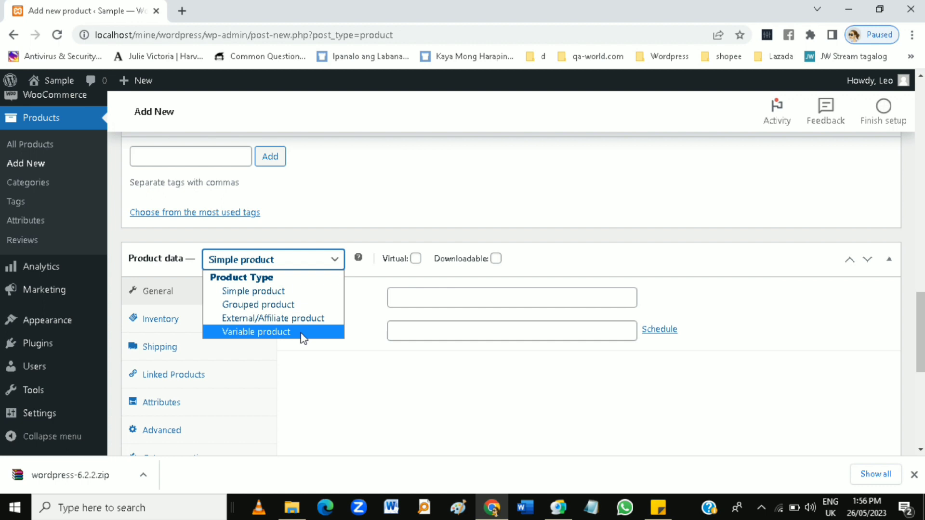
left_click(336, 263)
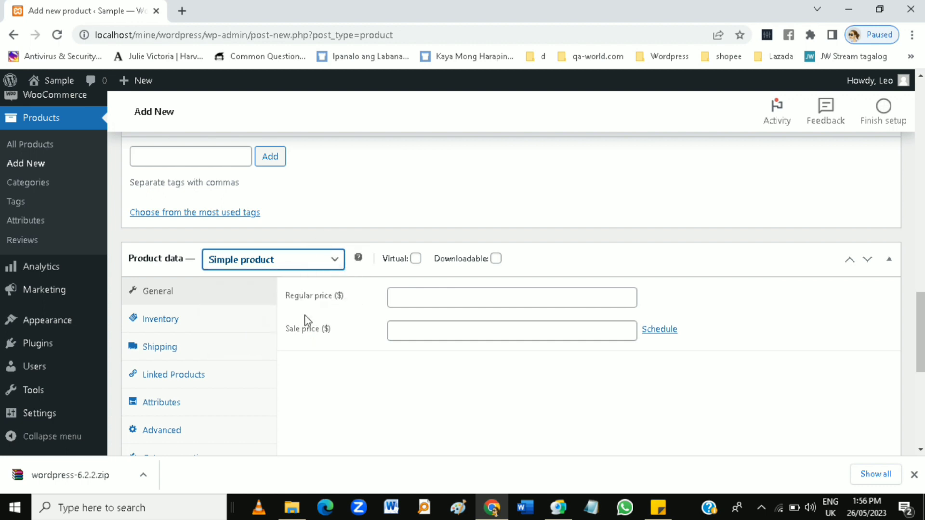
left_click(218, 330)
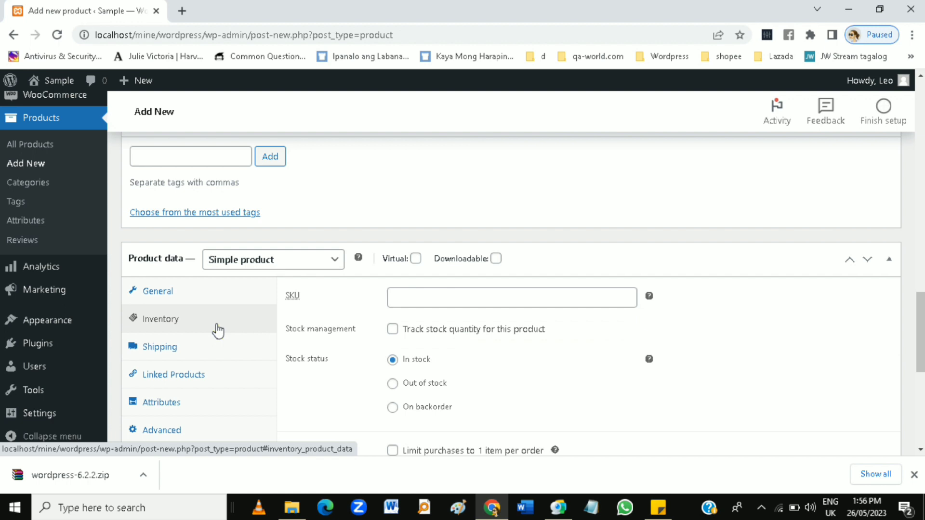
left_click(215, 357)
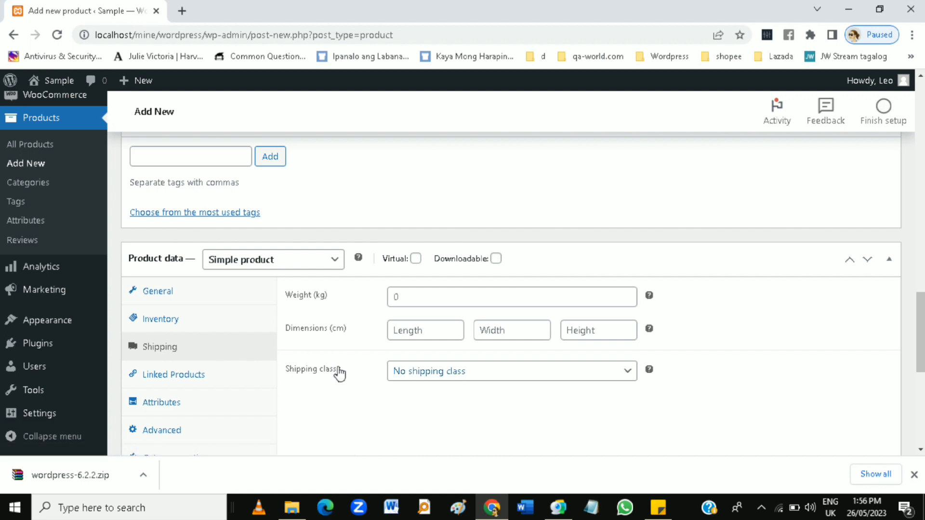
left_click(191, 375)
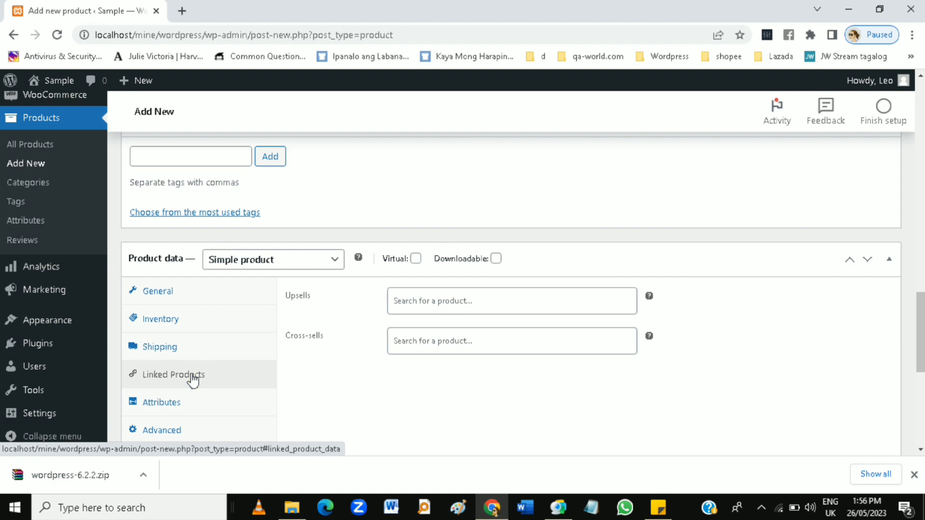
left_click(180, 407)
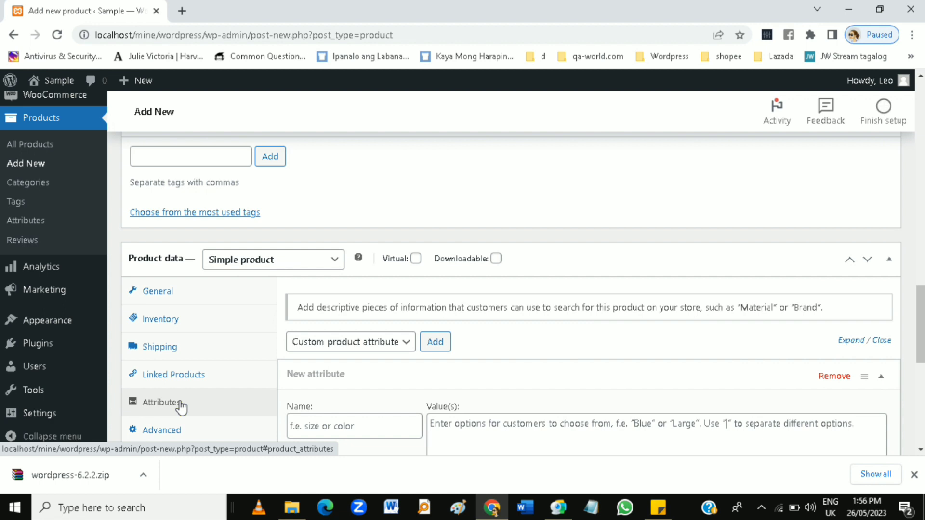
scroll(424, 378, "down", 3)
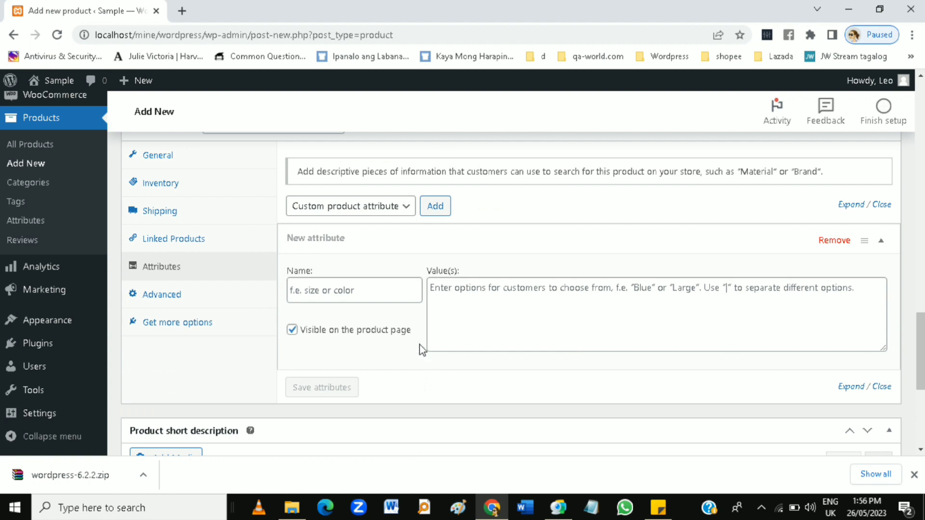
left_click(196, 295)
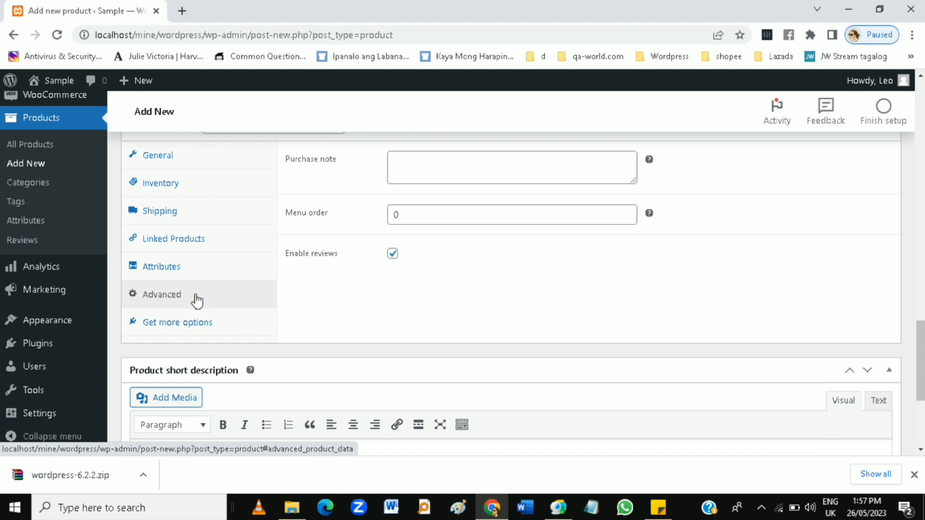
left_click(196, 324)
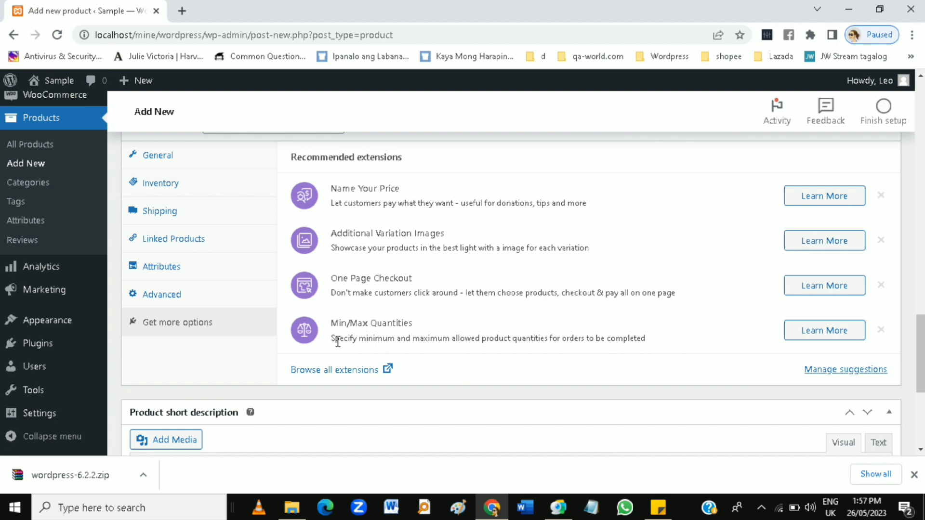
scroll(130, 384, "down", 3)
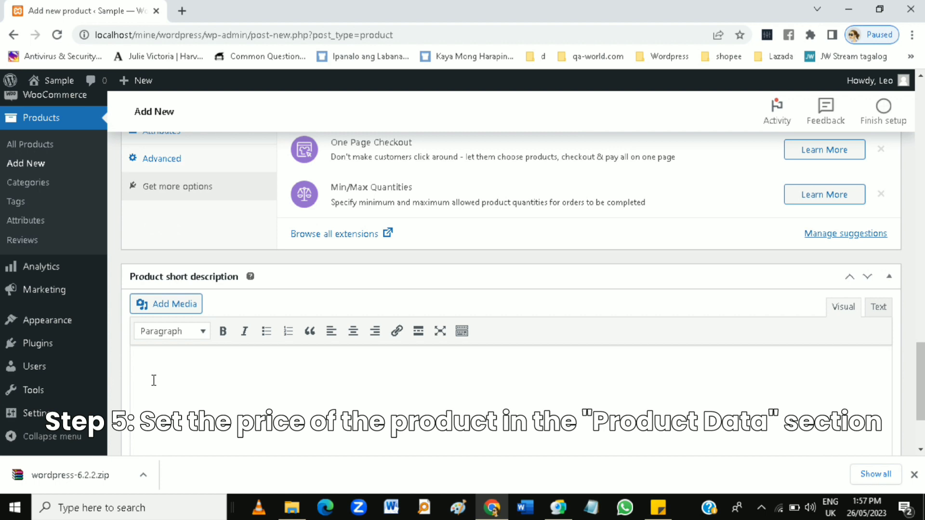
scroll(182, 367, "up", 3)
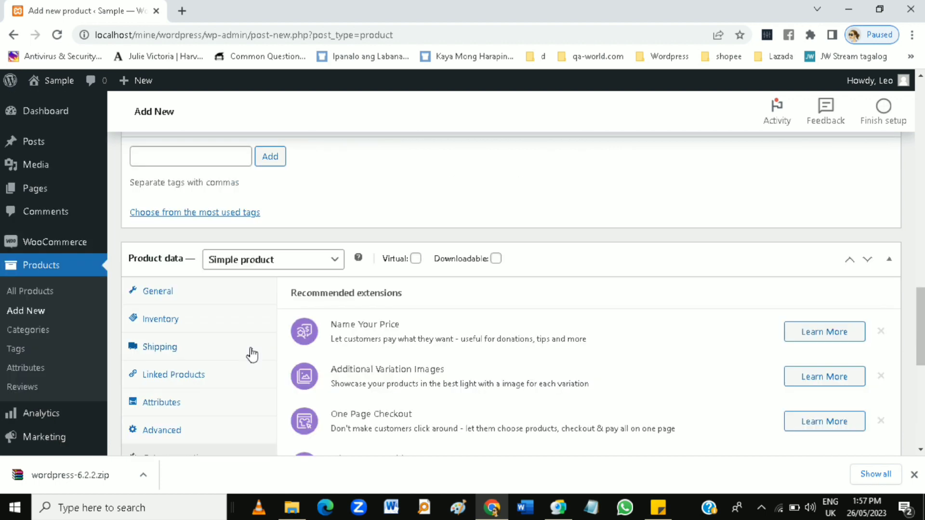
Step: Set the product's regular price to 5 and its sale price to 2 dollars in the general product data
left_click(174, 294)
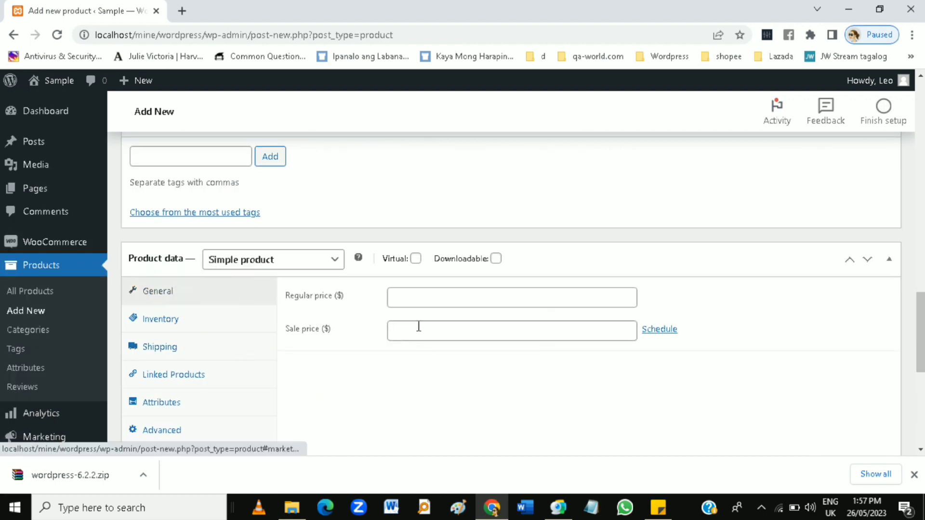
left_click(426, 296)
left_click(478, 340)
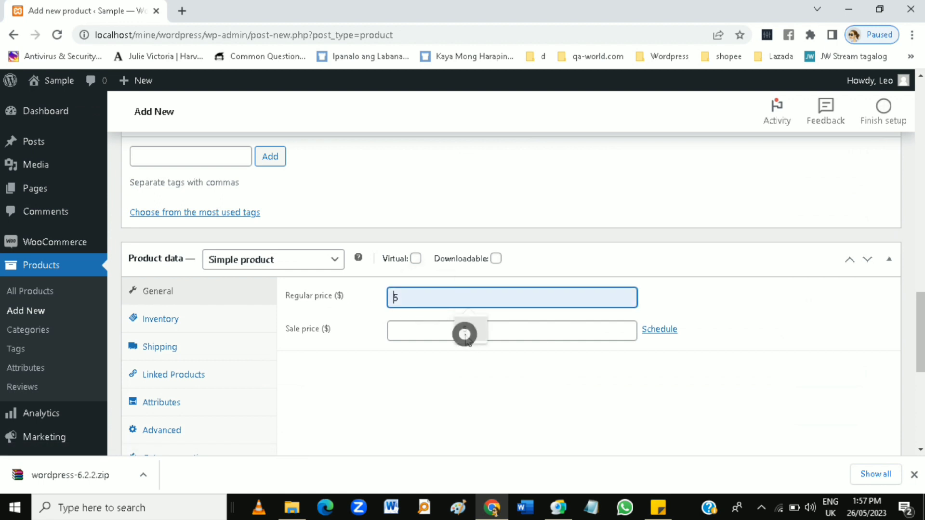
left_click(392, 333)
type("2")
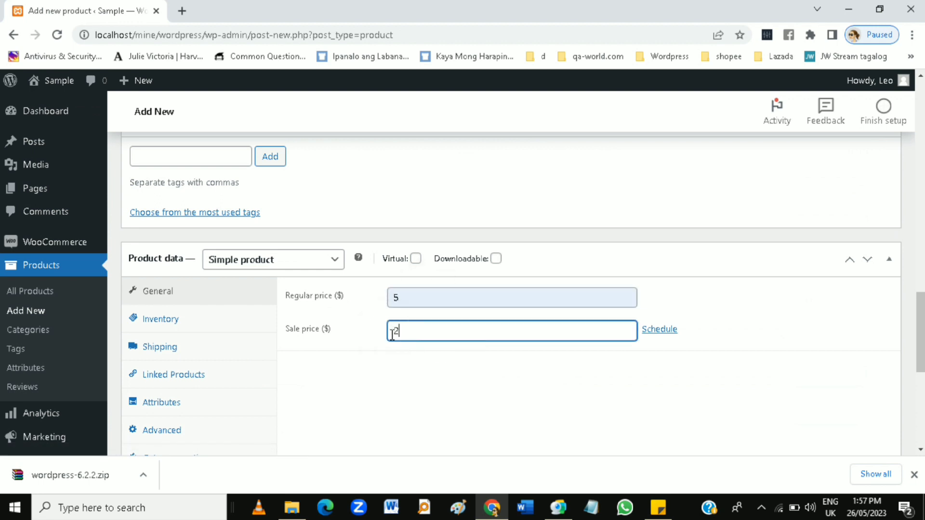
left_click(392, 384)
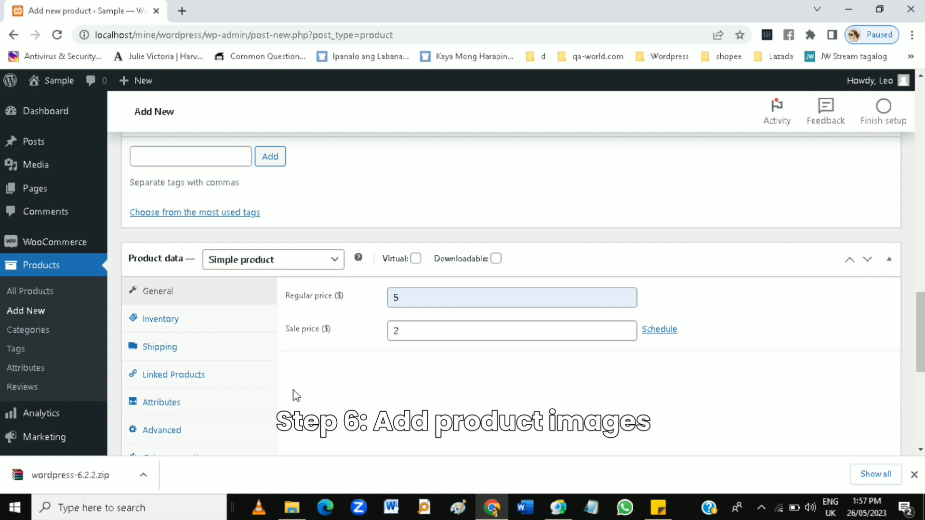
Step: Publish the Glass product
scroll(284, 402, "down", 5)
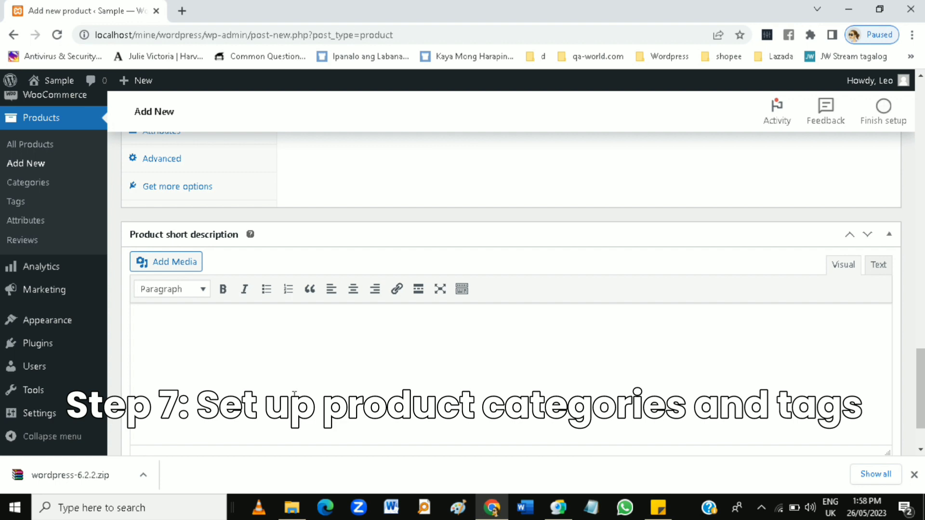
scroll(293, 395, "down", 2)
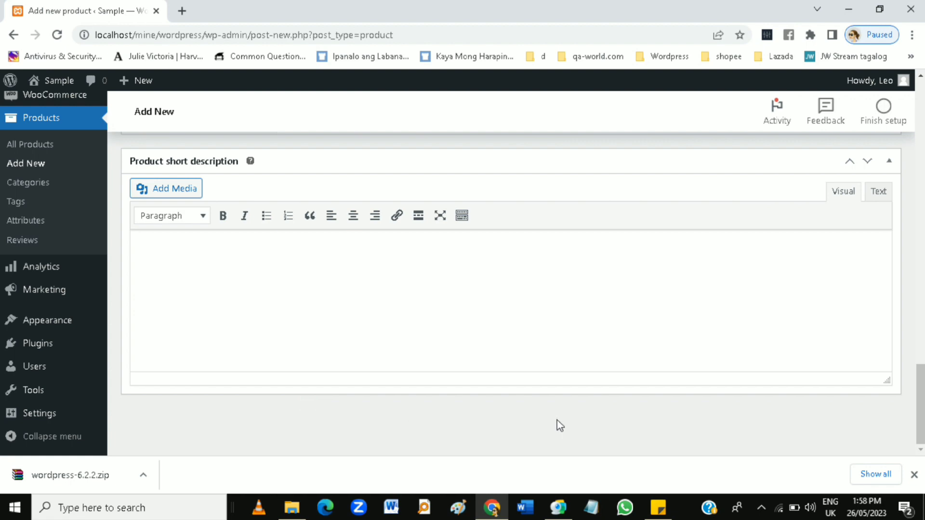
scroll(758, 302, "up", 10)
scroll(766, 308, "up", 15)
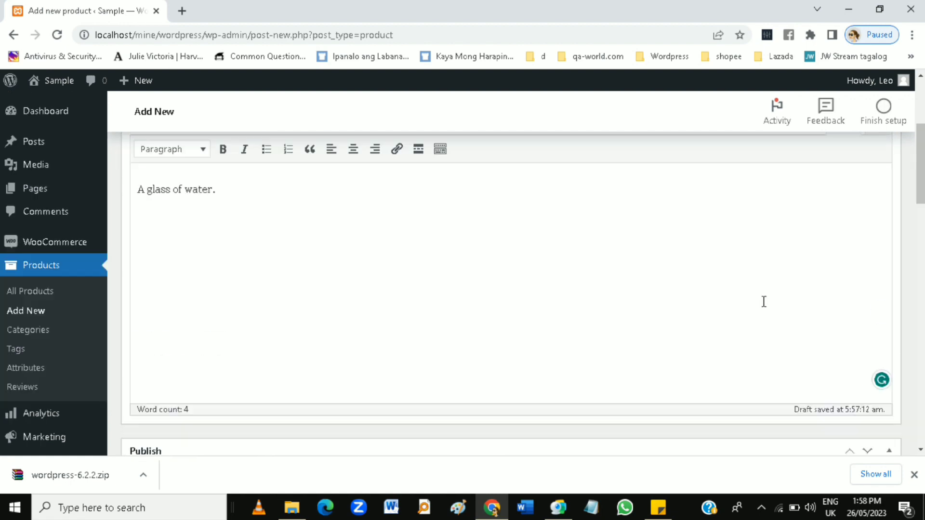
scroll(764, 306, "down", 10)
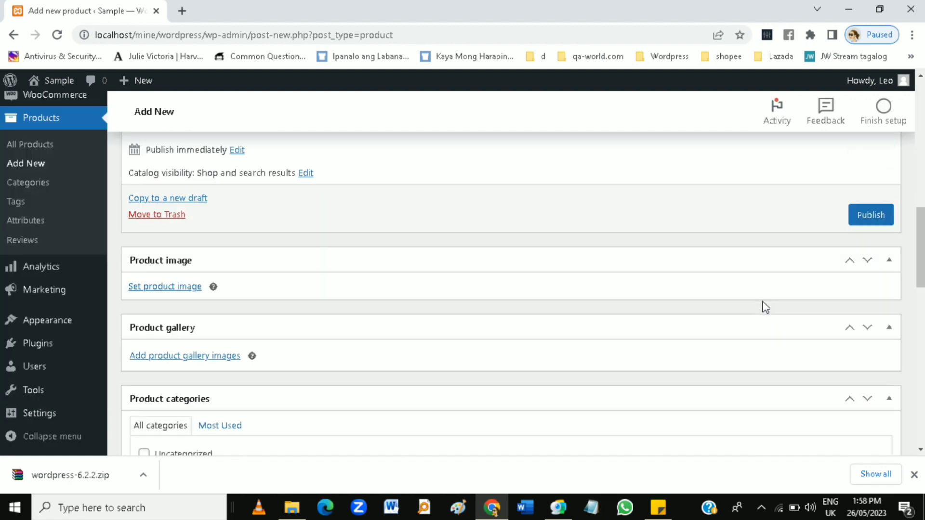
left_click(871, 215)
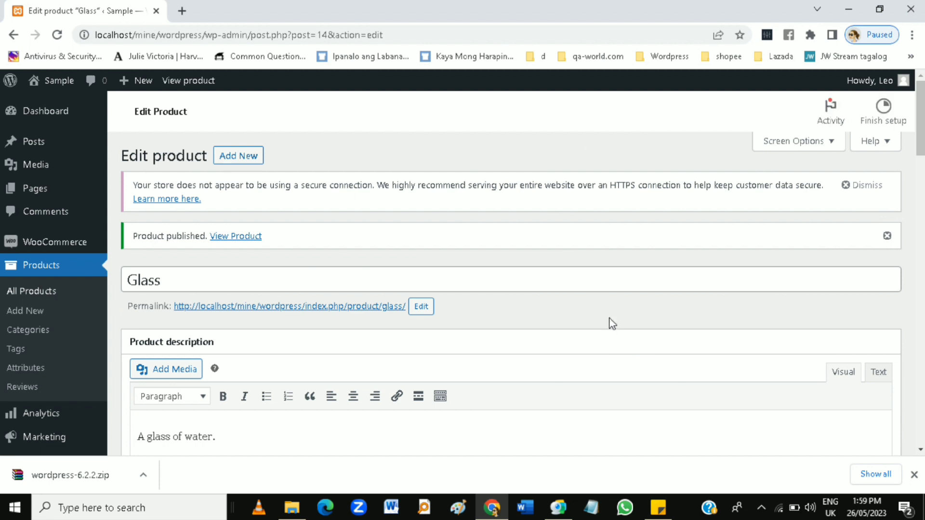
scroll(609, 319, "down", 12)
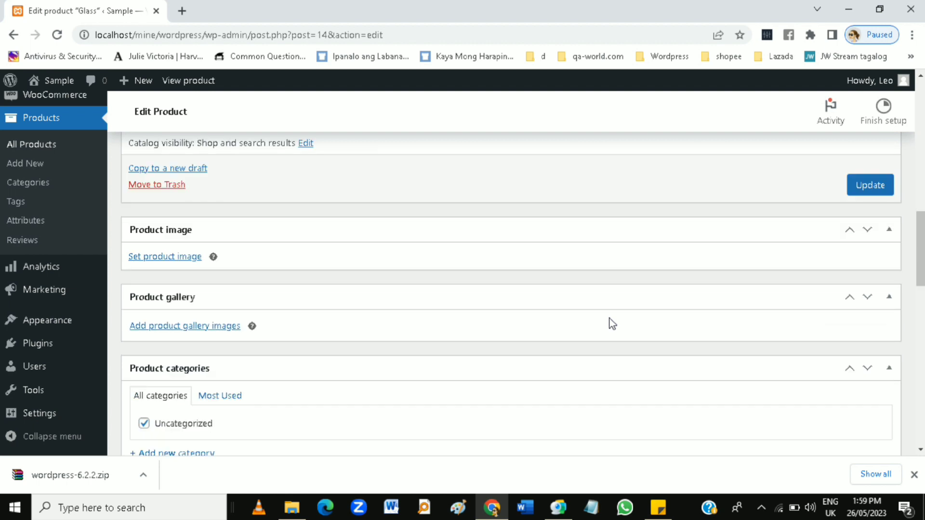
scroll(609, 319, "up", 3)
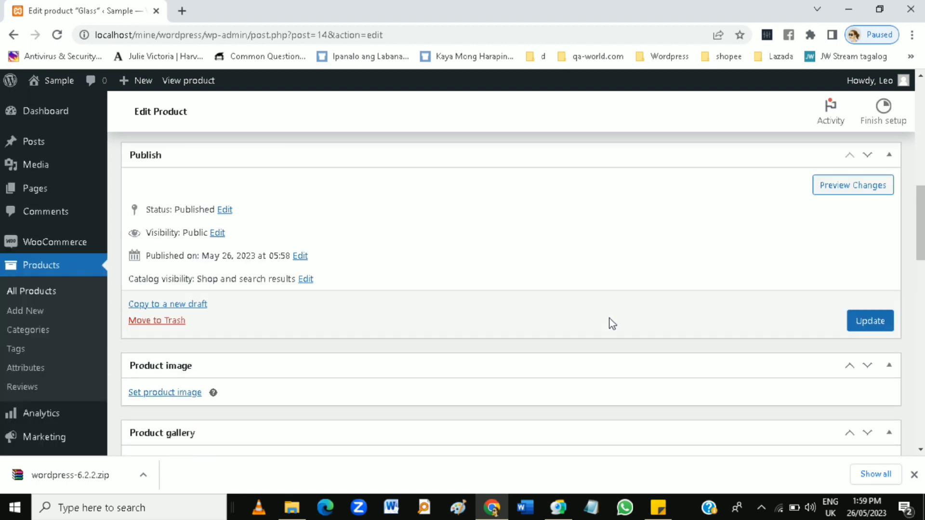
left_click(178, 394)
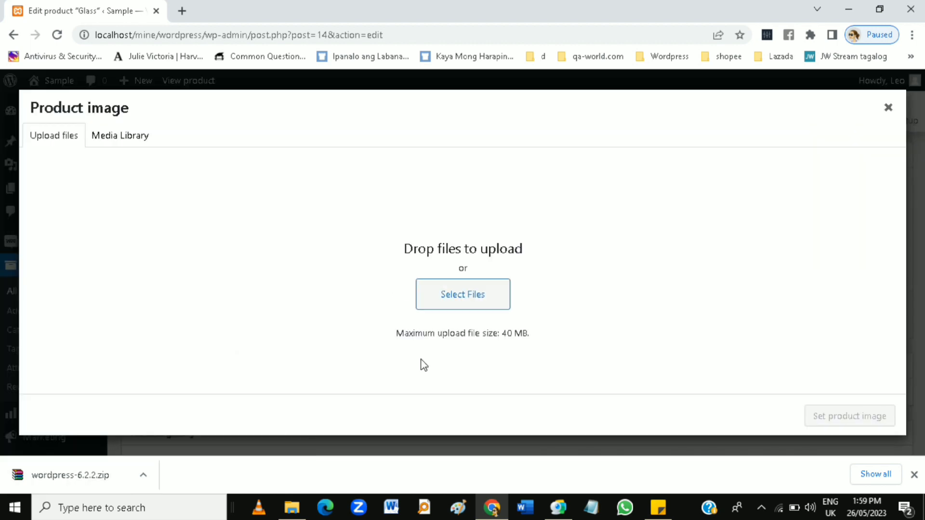
left_click(888, 107)
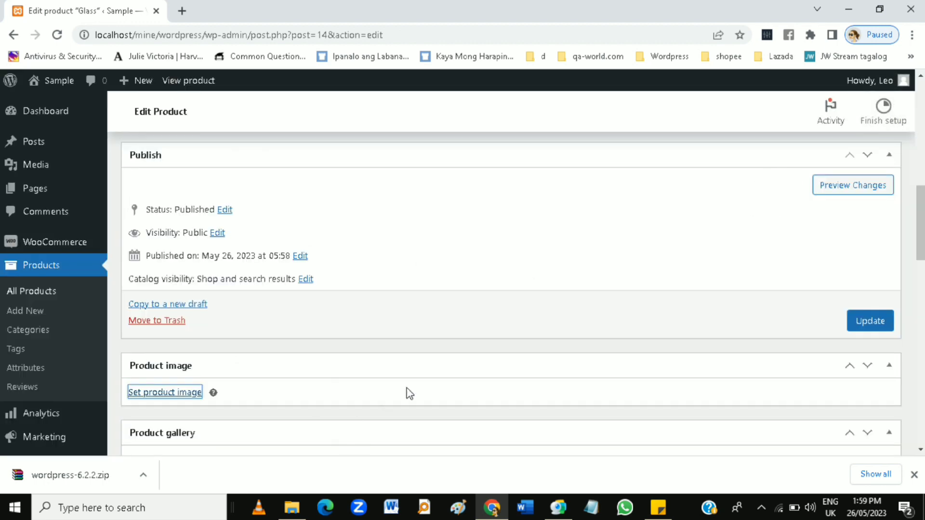
Step: View the published Glass product on the store site
scroll(420, 381, "up", 10)
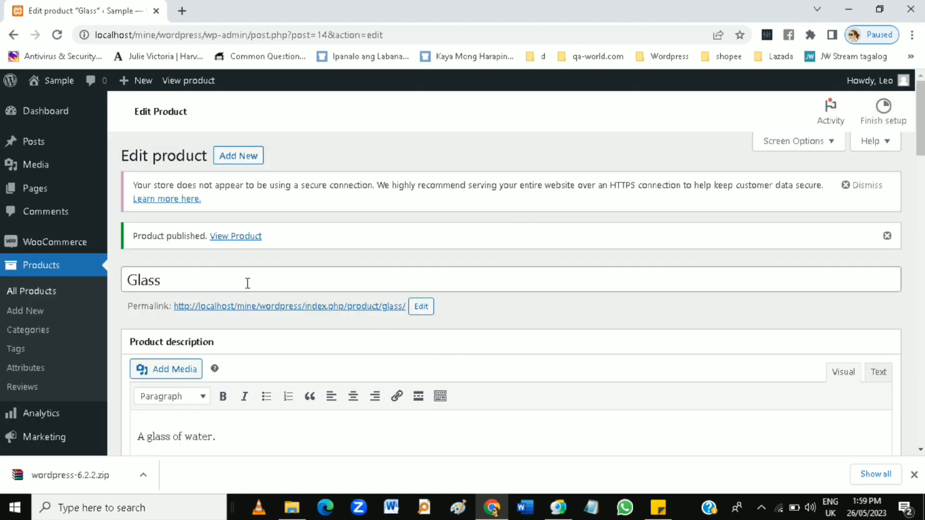
left_click(231, 236)
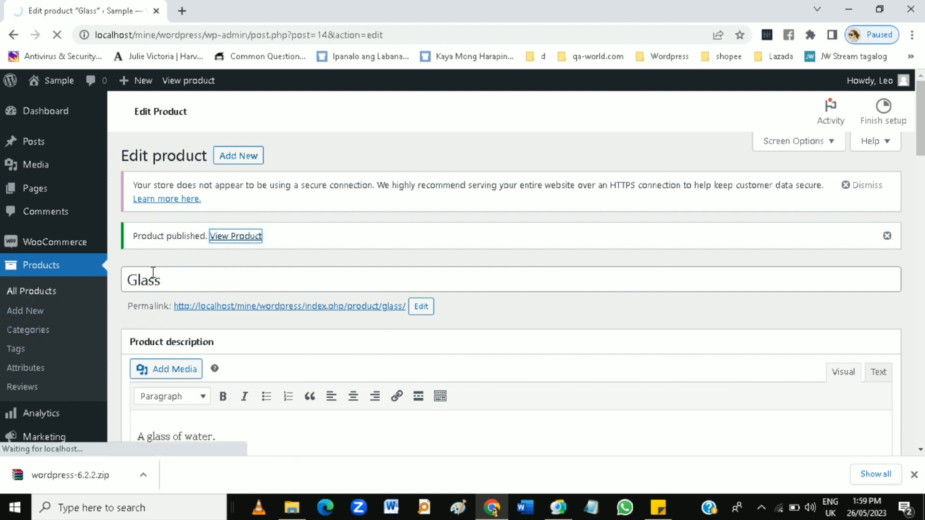